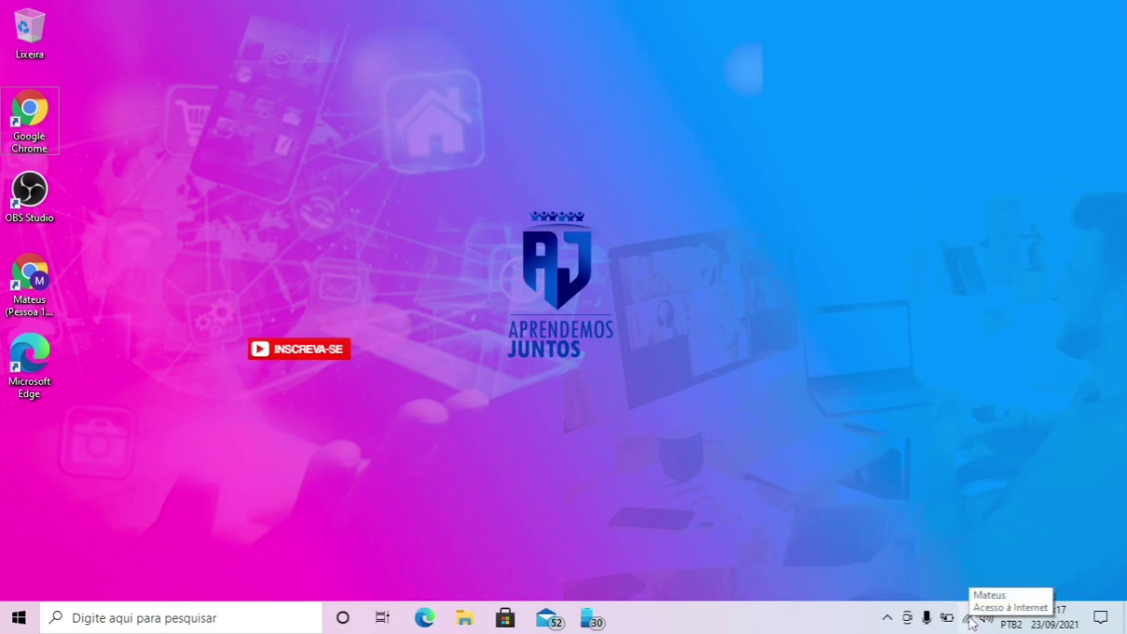
- Run the network troubleshooter up to the network adapter selection and close it
right_click(971, 622)
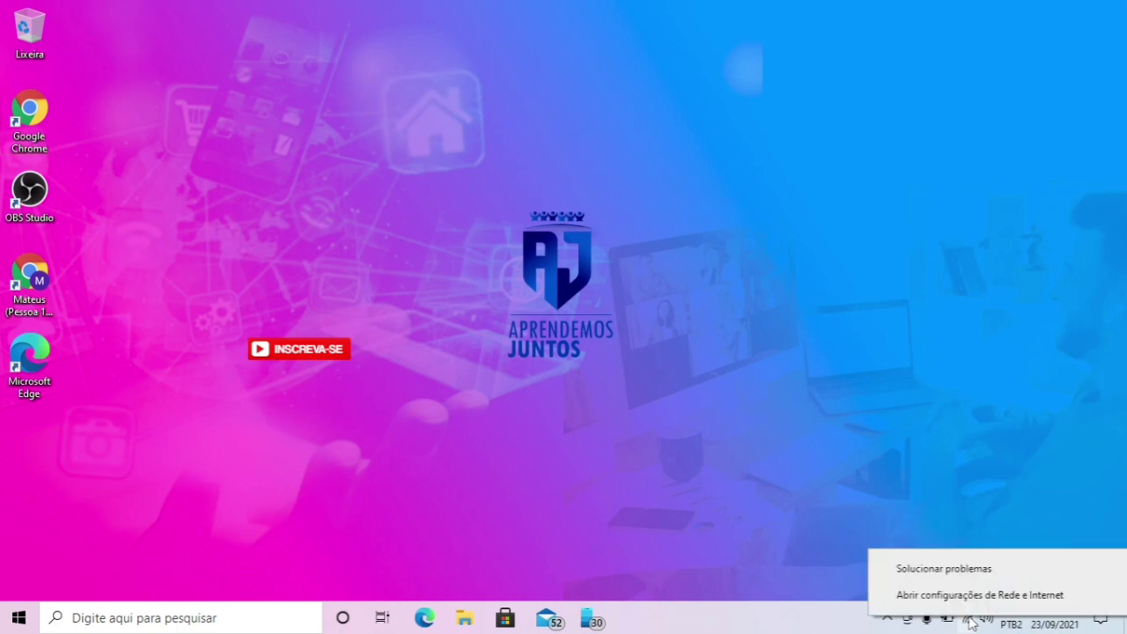
left_click(944, 570)
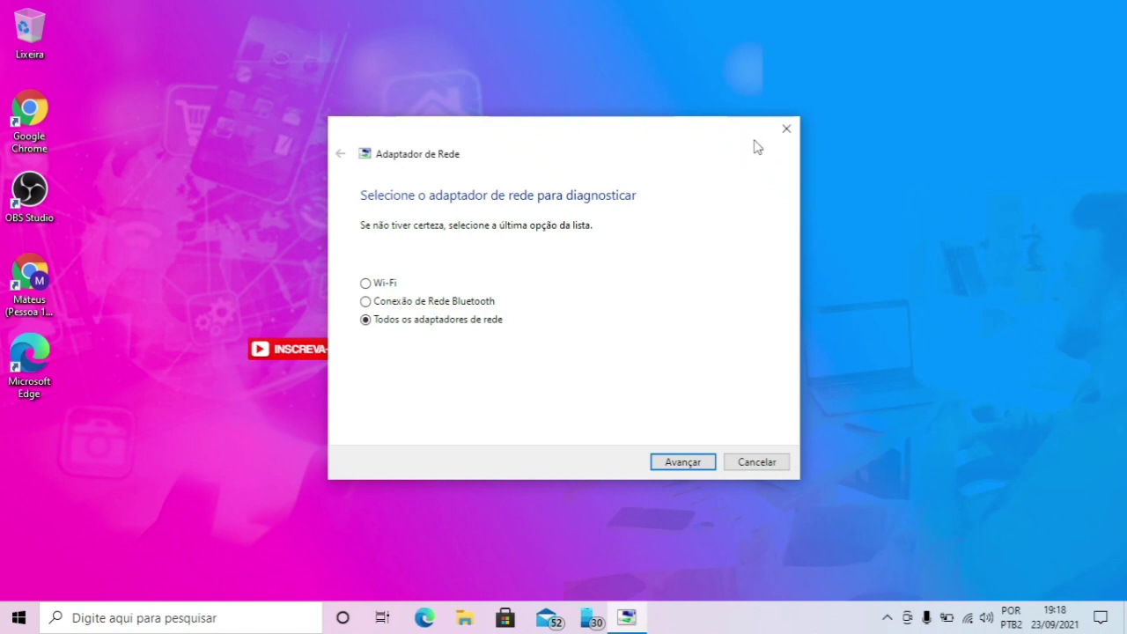
left_click(785, 129)
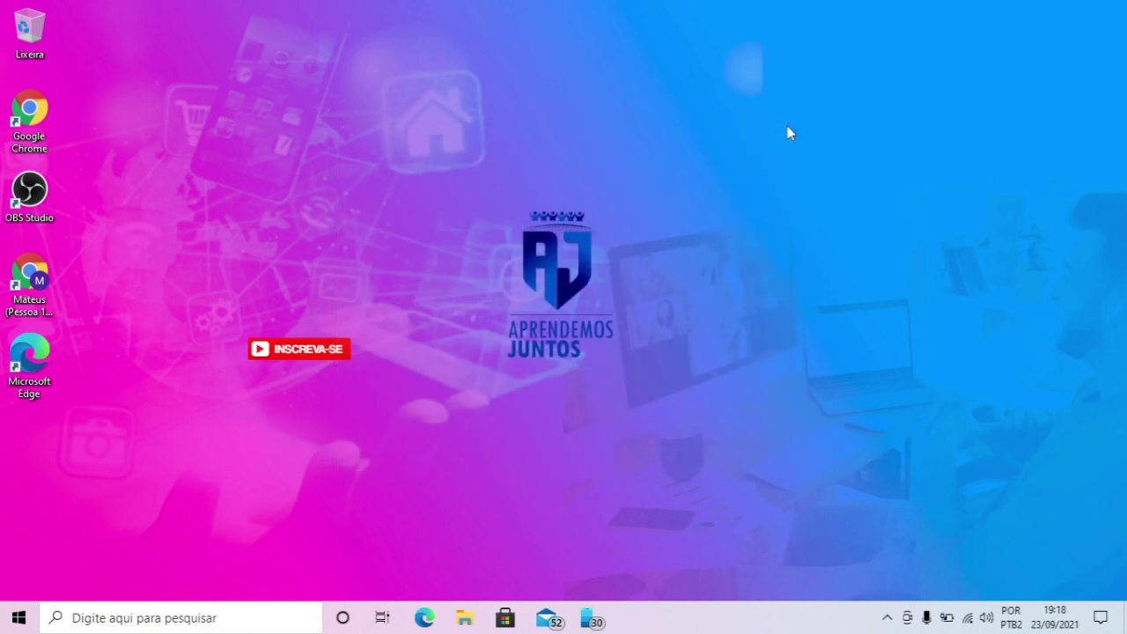
- Open the adapter options from the Network and Internet settings and maximize the Network Connections window
right_click(969, 622)
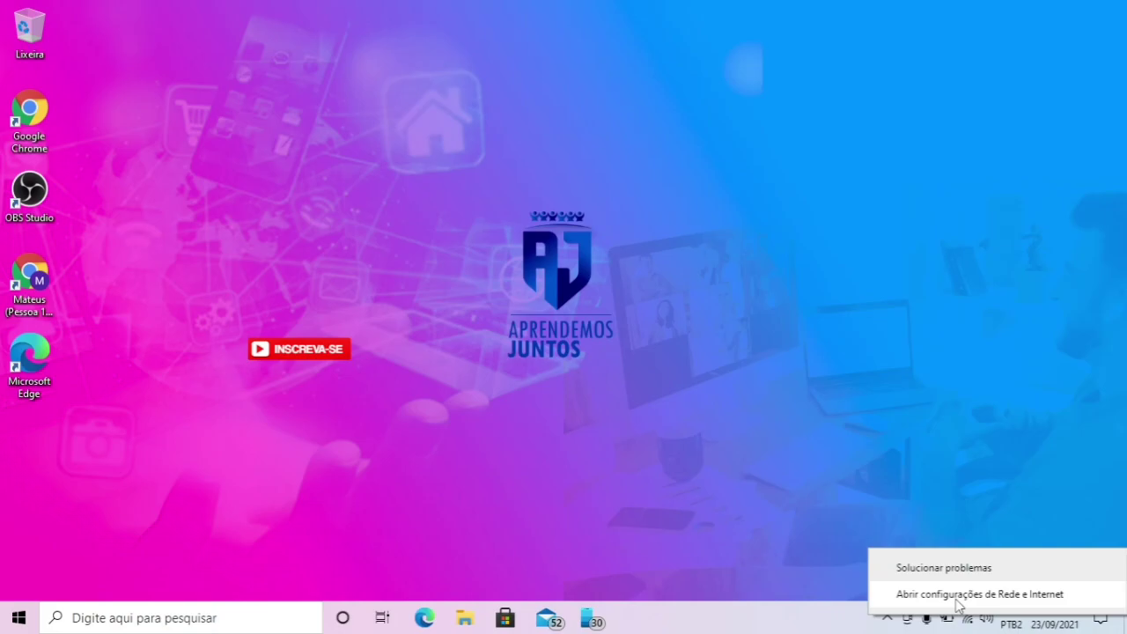
left_click(958, 595)
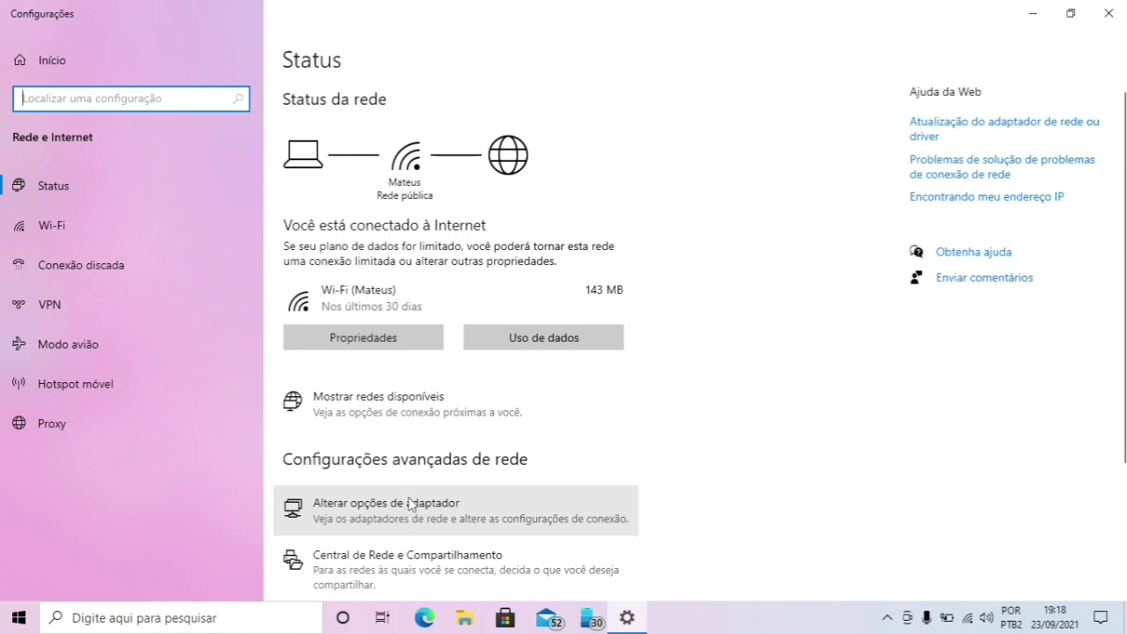
left_click(372, 515)
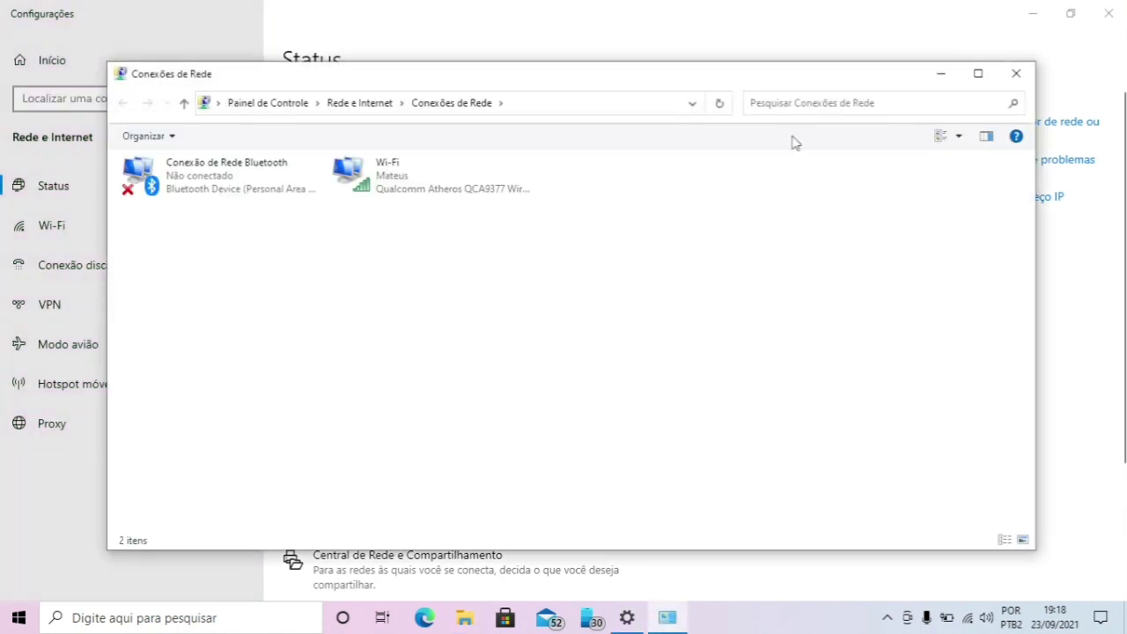
left_click(985, 82)
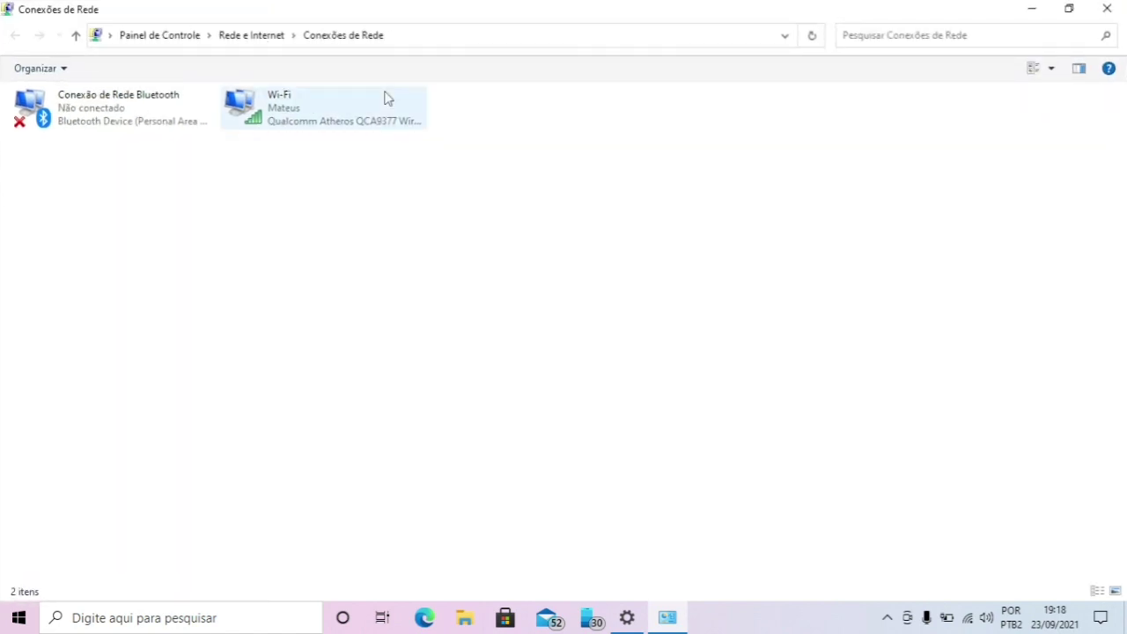
- Open the Internet Protocol Version 4 (TCP/IPv4) properties of the Wi-Fi adapter
left_click(290, 126)
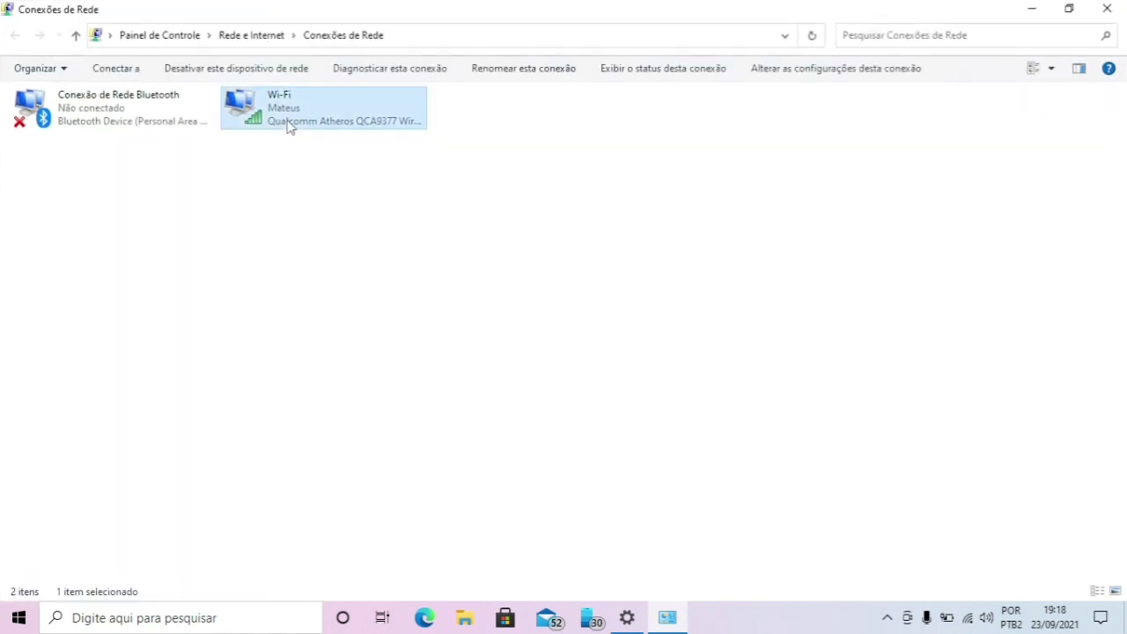
right_click(289, 127)
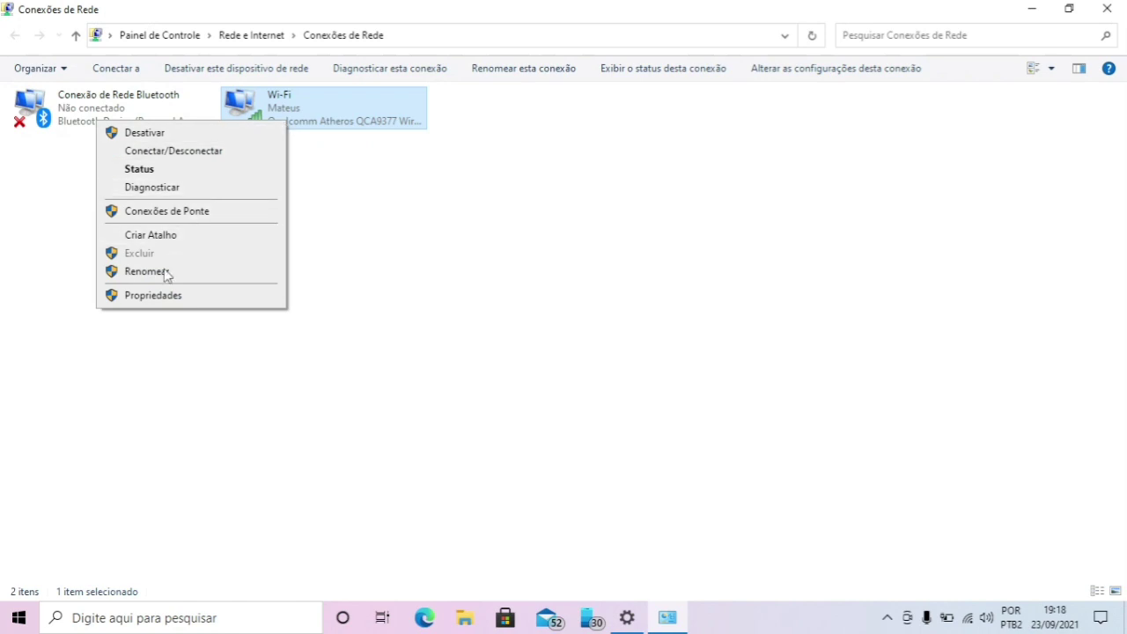
left_click(153, 296)
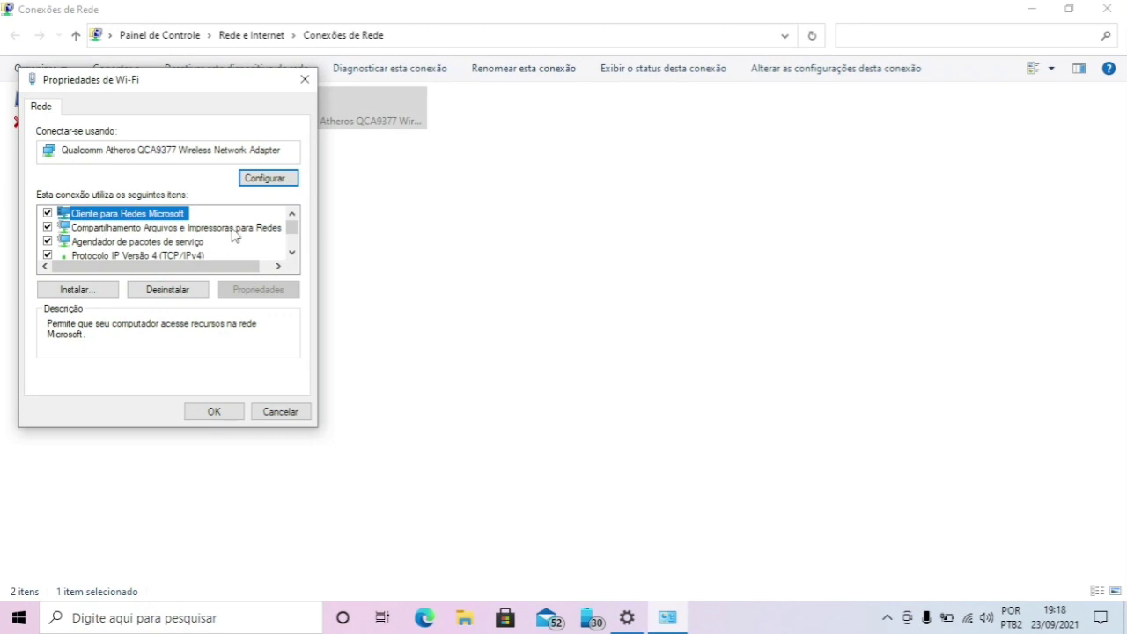
left_click(292, 252)
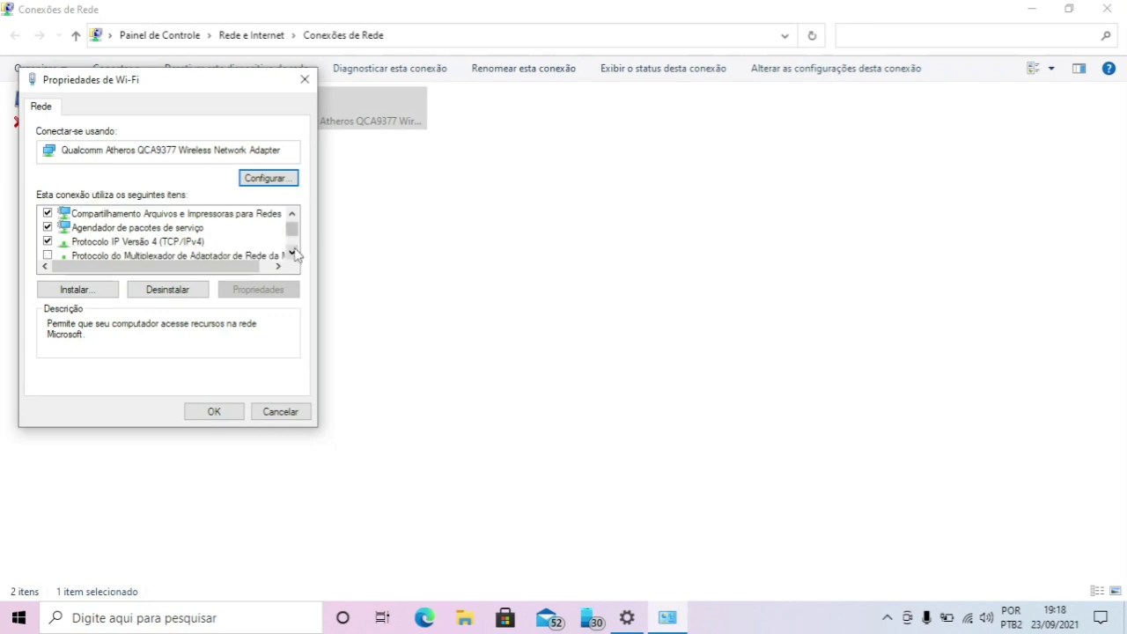
double_click(145, 242)
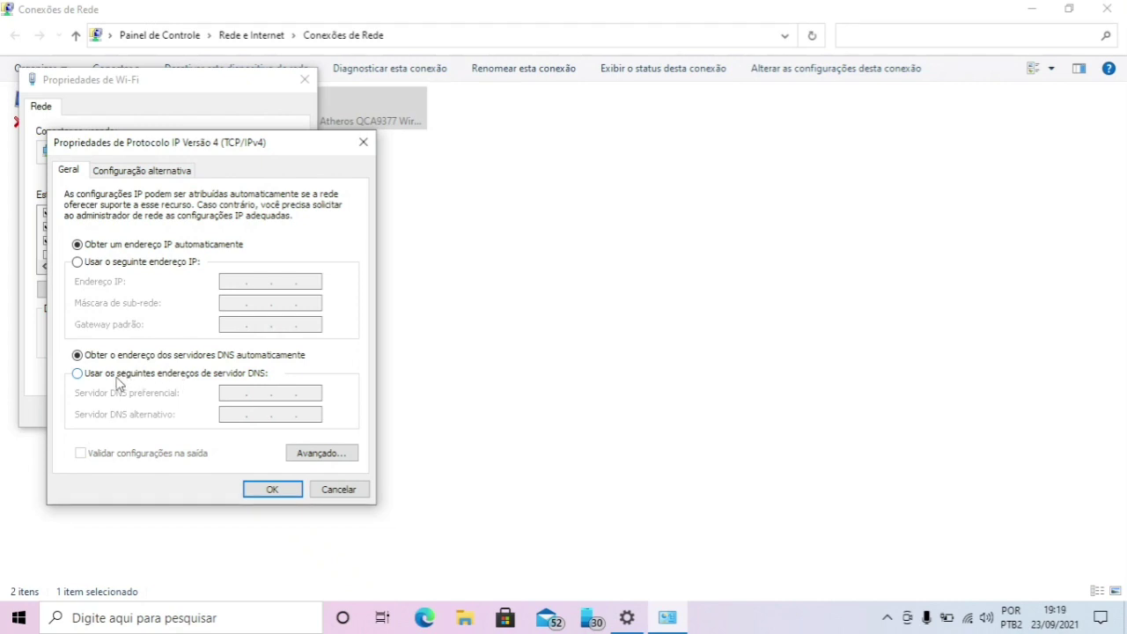
- Specify manual DNS servers, with 8.8.8.8 as the preferred and 8.8.4.4 as the alternate address
left_click(78, 374)
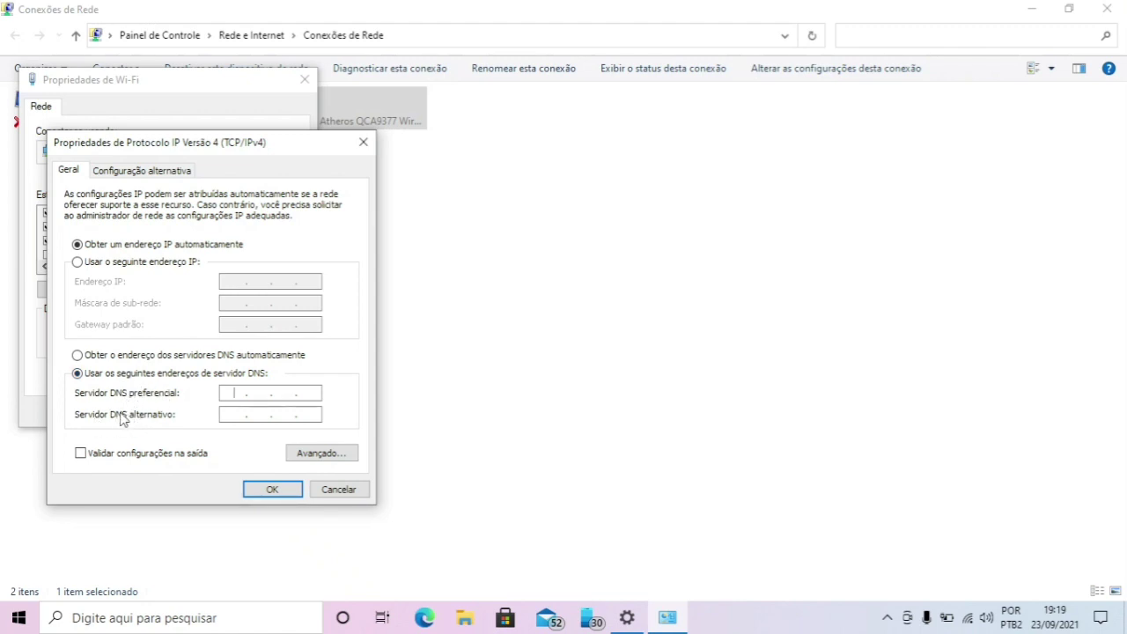
type("8.8.8.8")
left_click(236, 420)
type("8.8.4.4")
- Return the IPv4 DNS setting to automatic, confirm it, and close the Wi-Fi properties and network windows
left_click(119, 362)
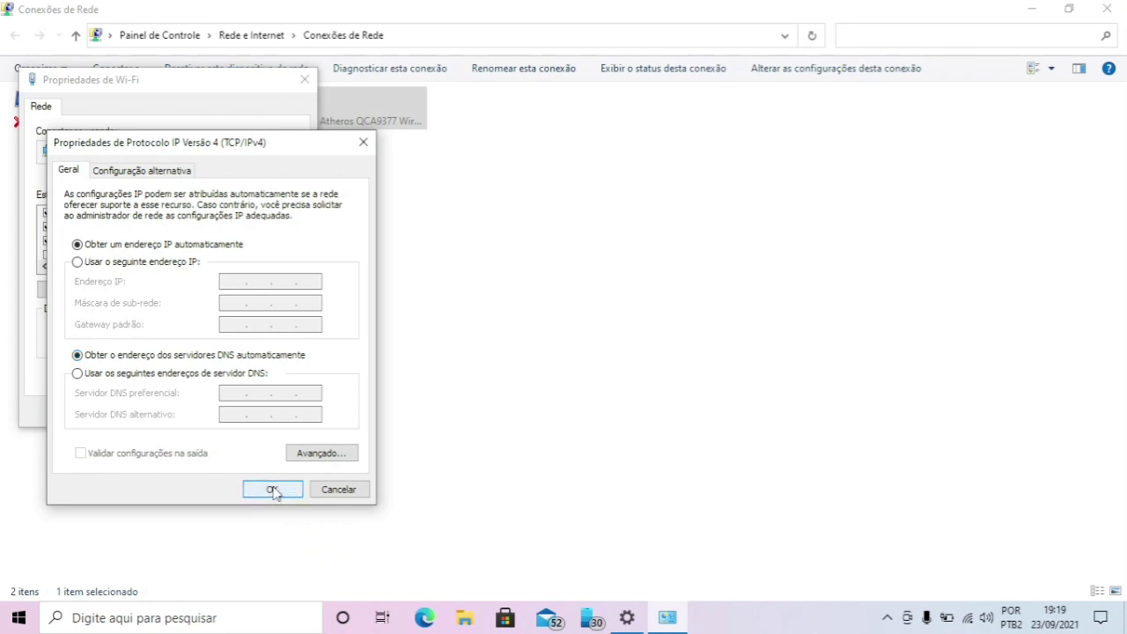
left_click(273, 490)
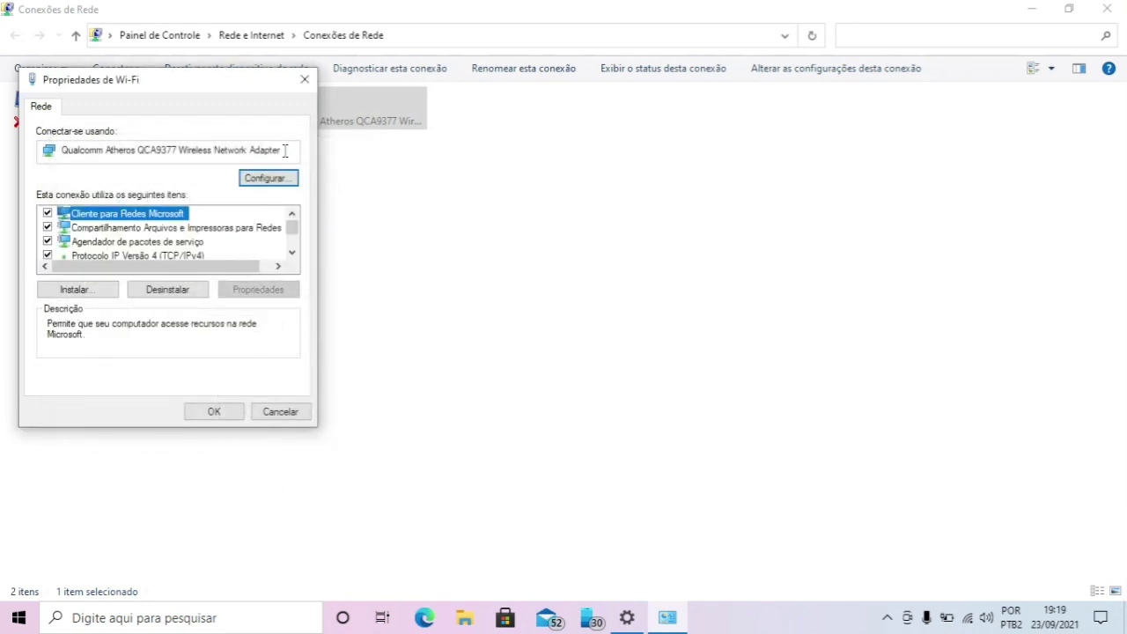
left_click(299, 88)
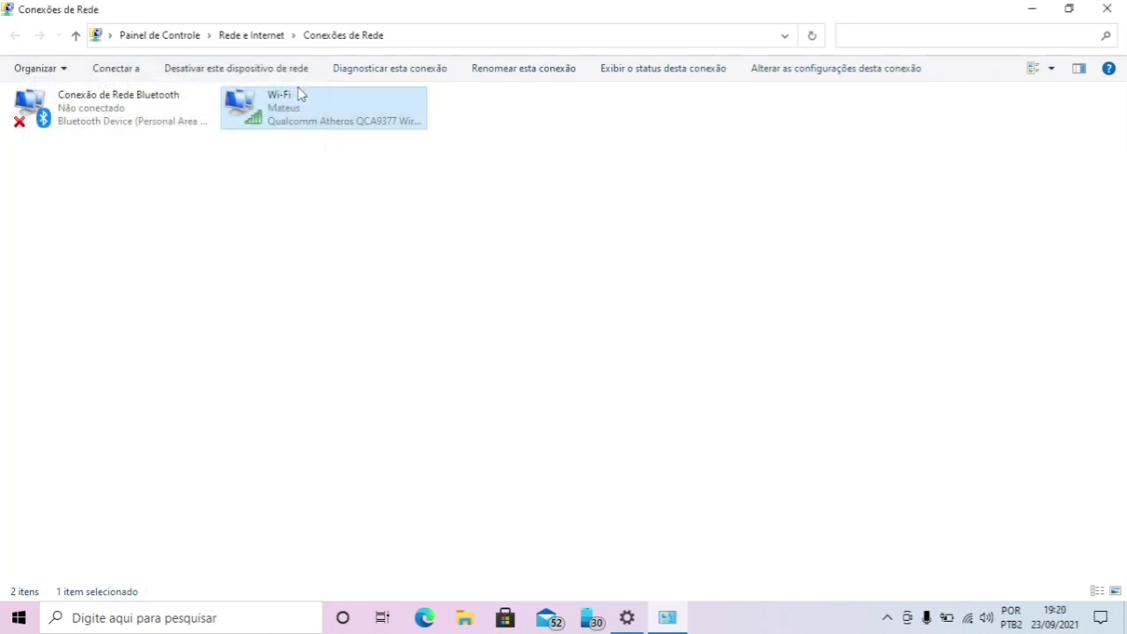
left_click(1106, 8)
left_click(1110, 8)
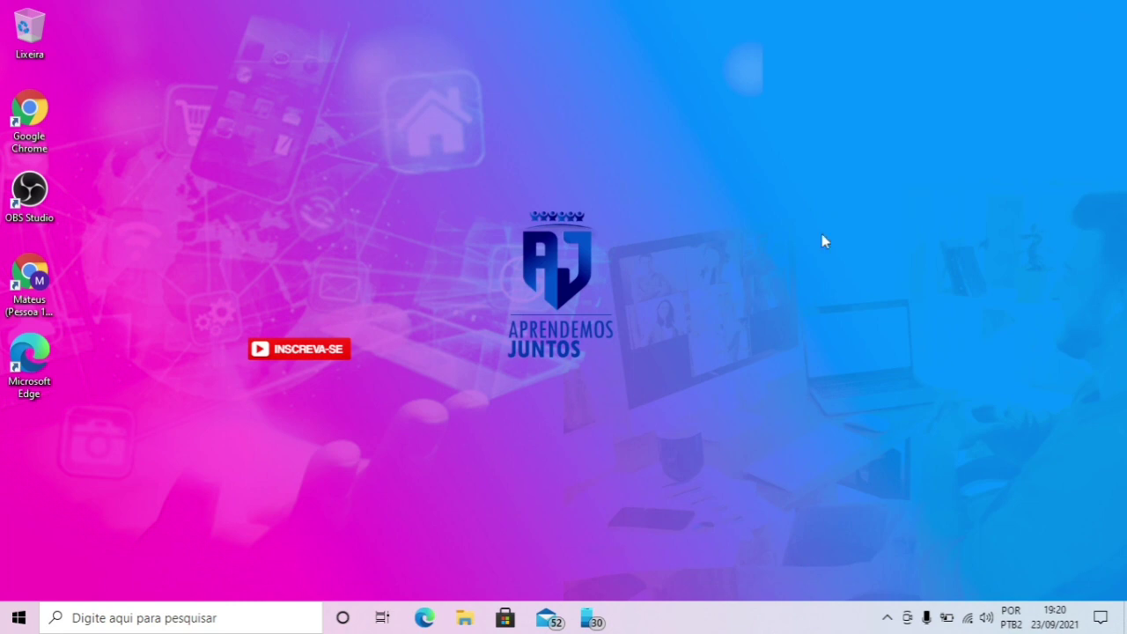
- Launch Google Chrome, maximize its window and enter with the "A gente" profile
double_click(48, 115)
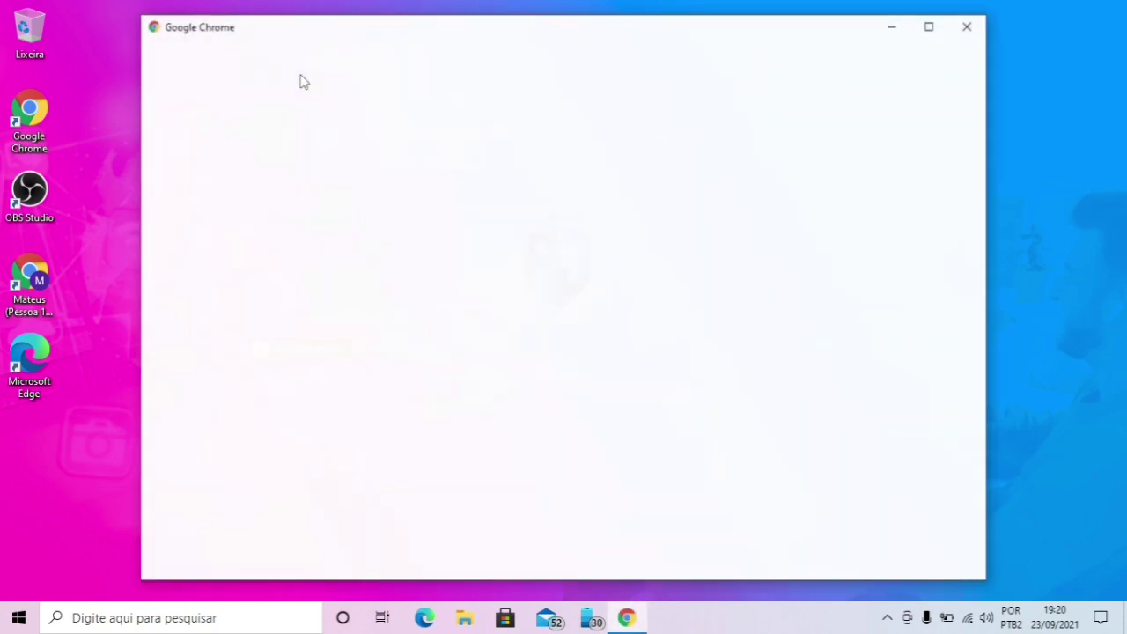
left_click(928, 28)
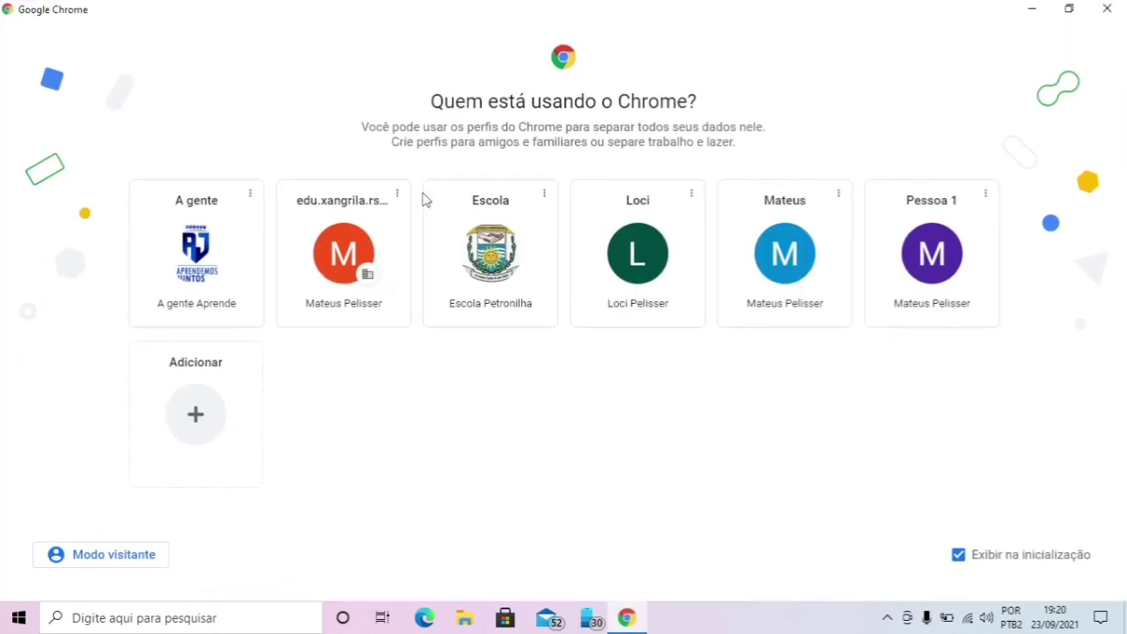
left_click(231, 272)
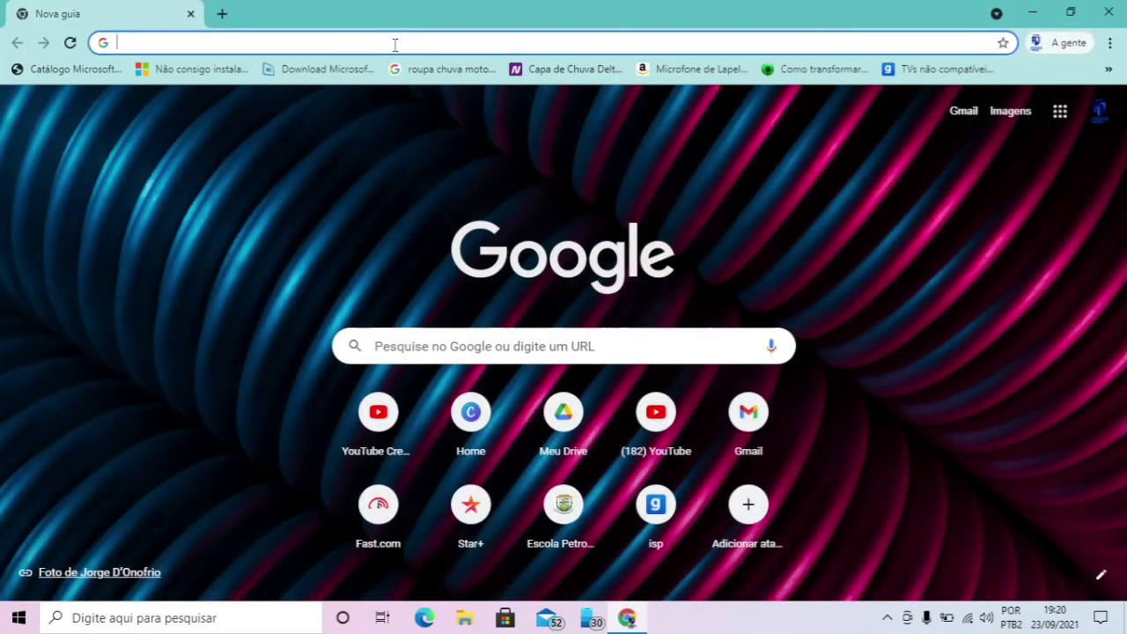
- Search Google for 3dpnet, view the 3DP Net download page on 3dpchip.com, and close the browser
type("3d")
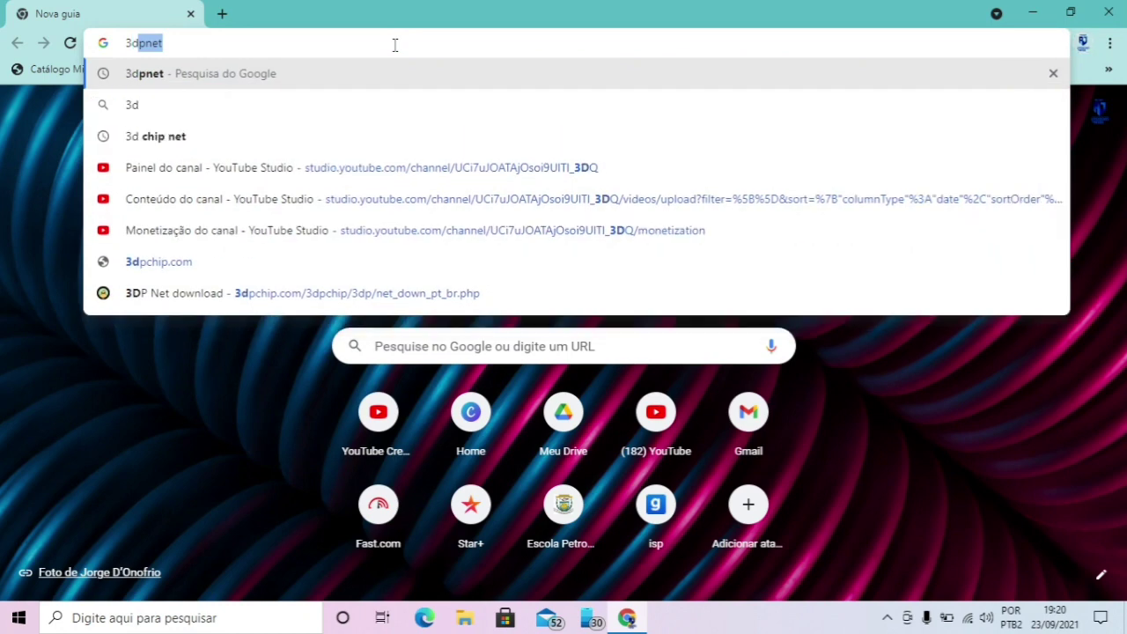
key("Return")
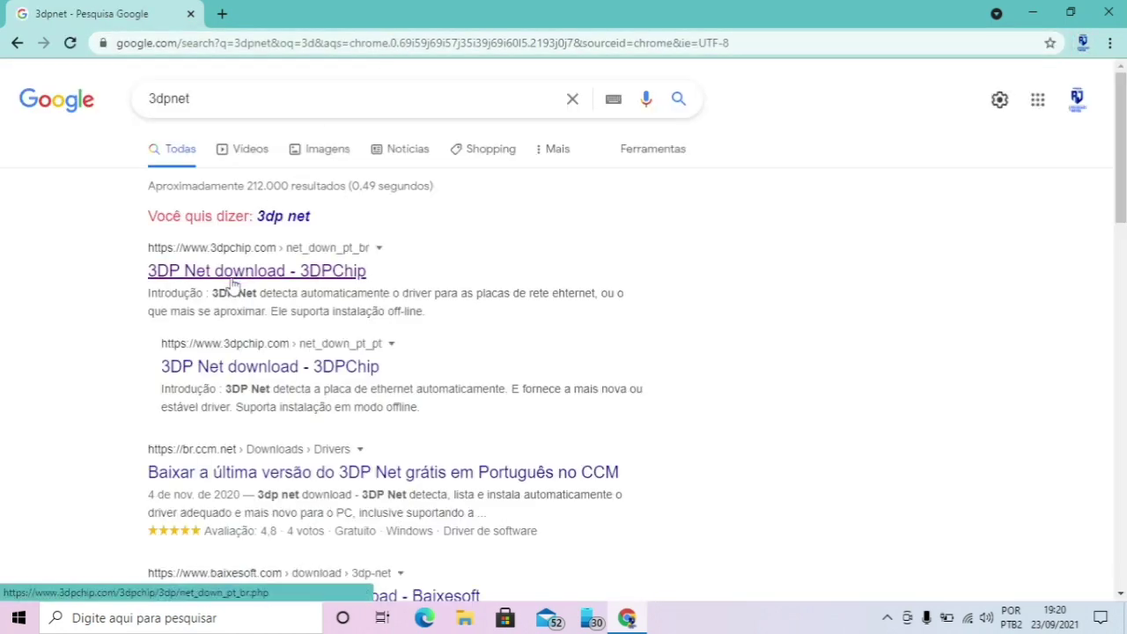
left_click(233, 279)
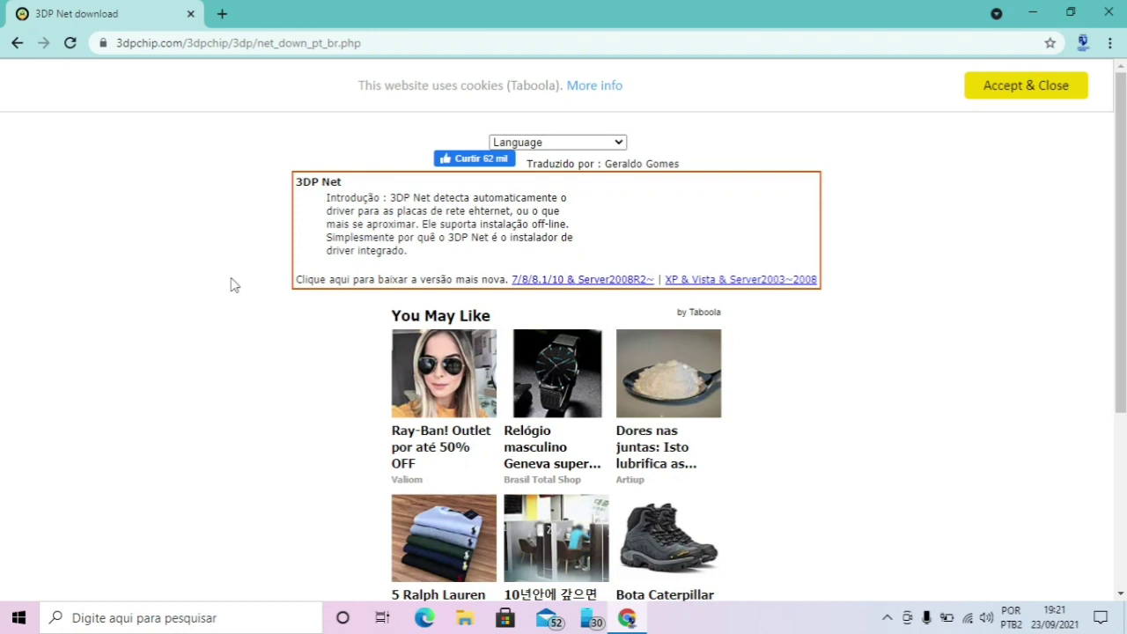
left_click(1116, 9)
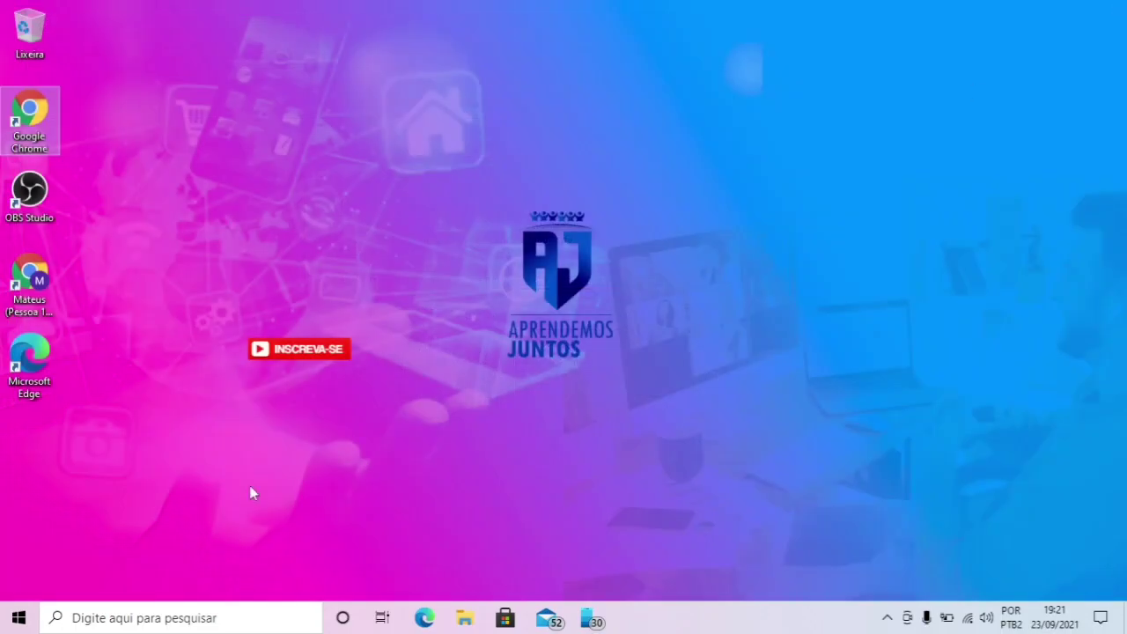
- Search Windows for "atualização" and open the check for updates settings
left_click(148, 624)
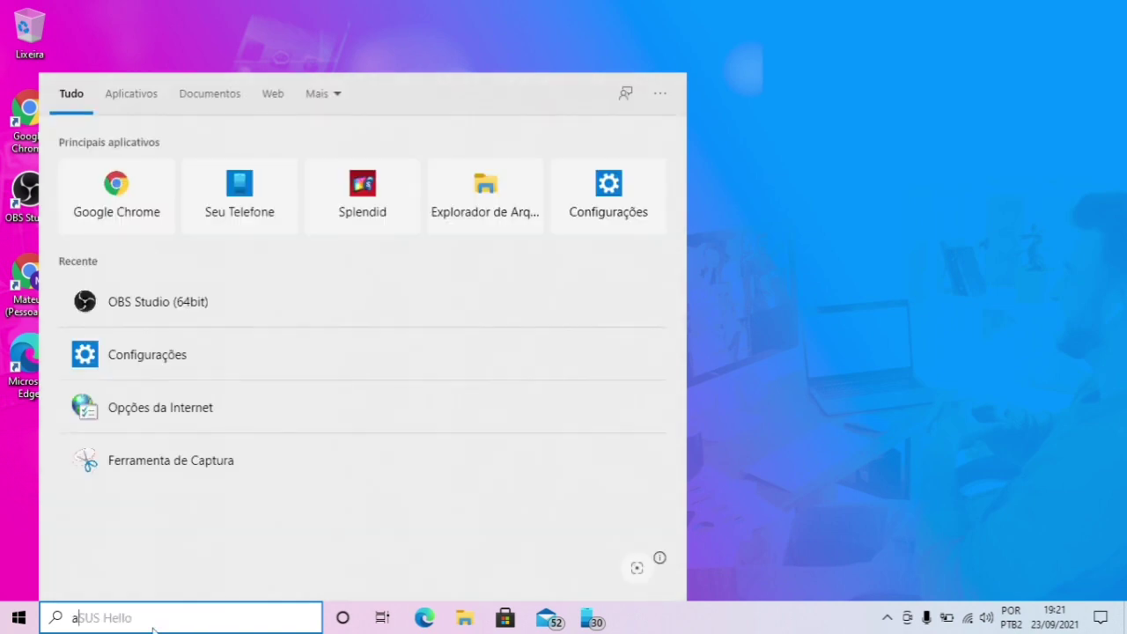
type("atuali")
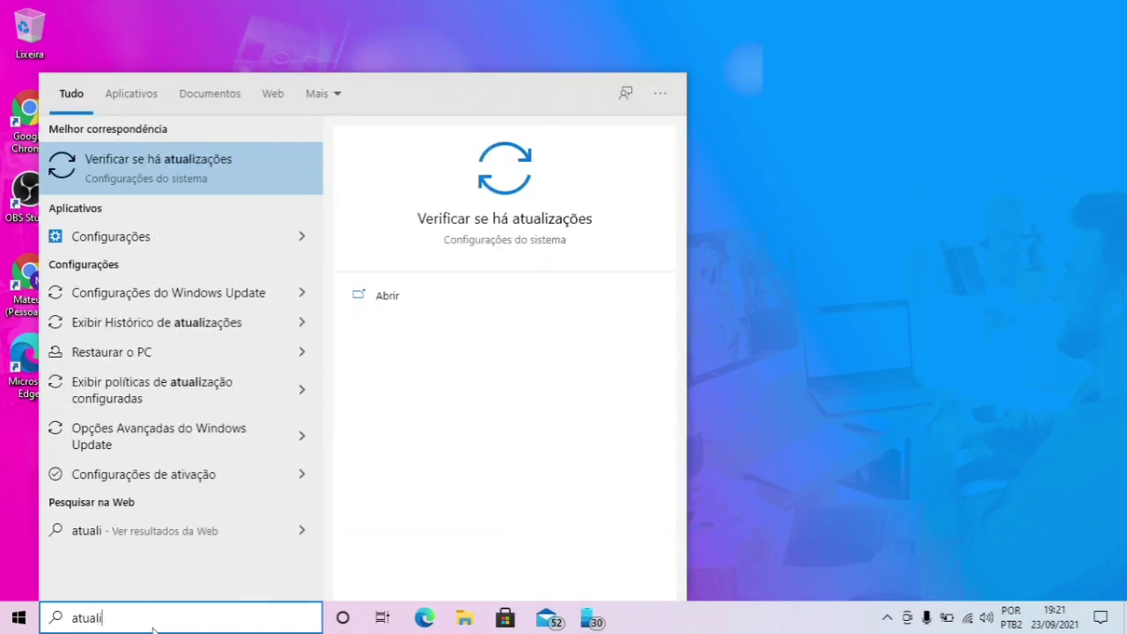
type("zação")
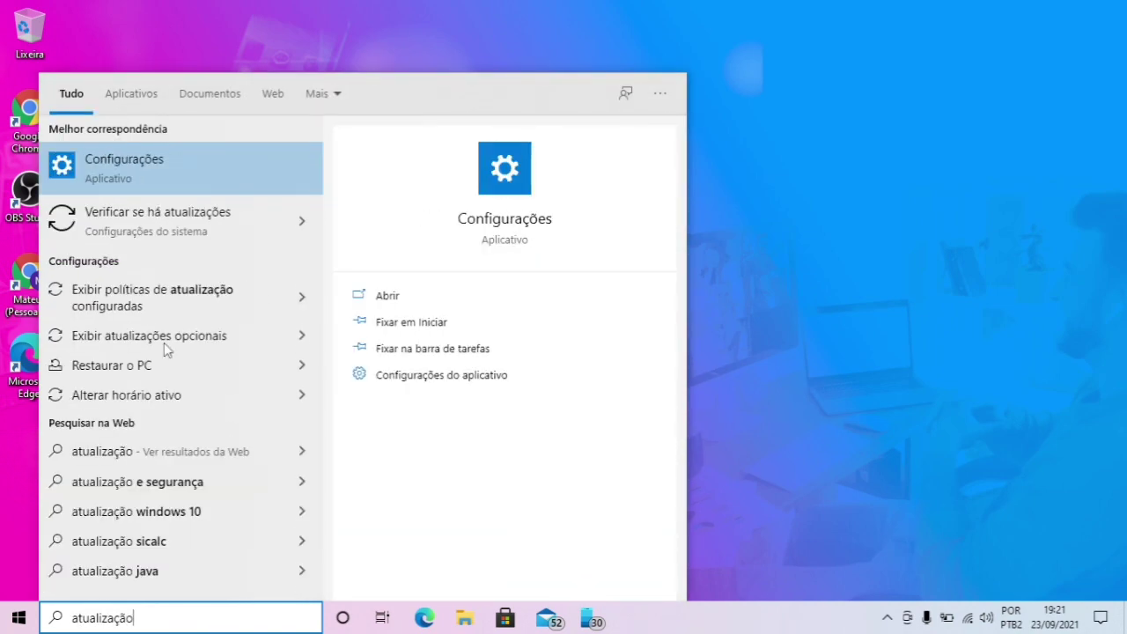
left_click(137, 216)
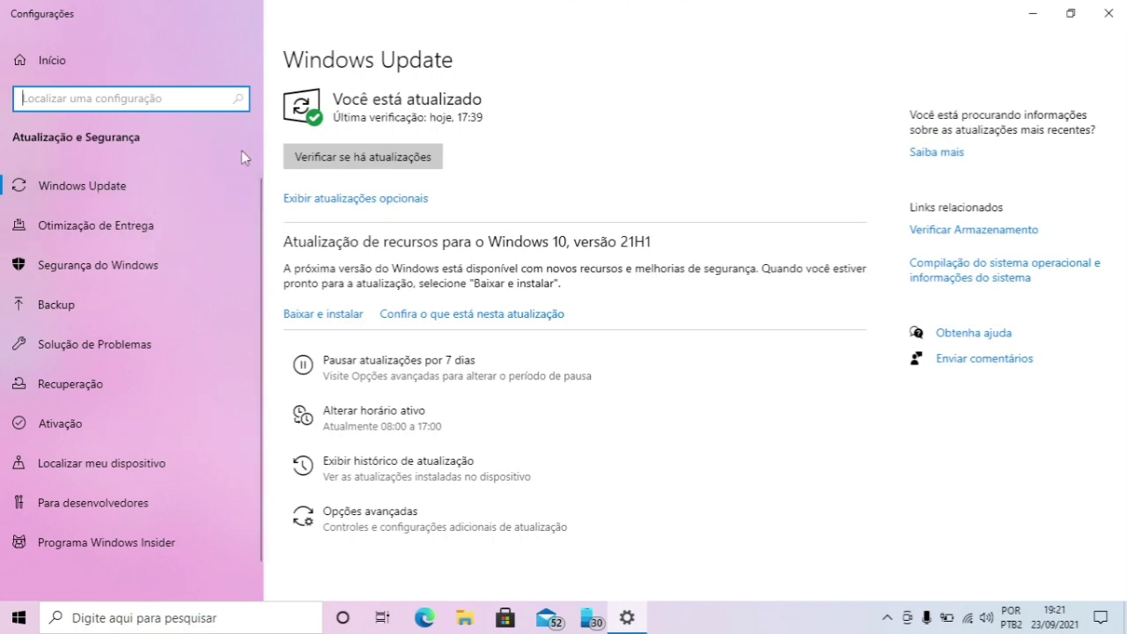
- Select the ASUSTeK Firmware 10.1.2.306 driver among the optional updates and close Settings without installing it
left_click(342, 199)
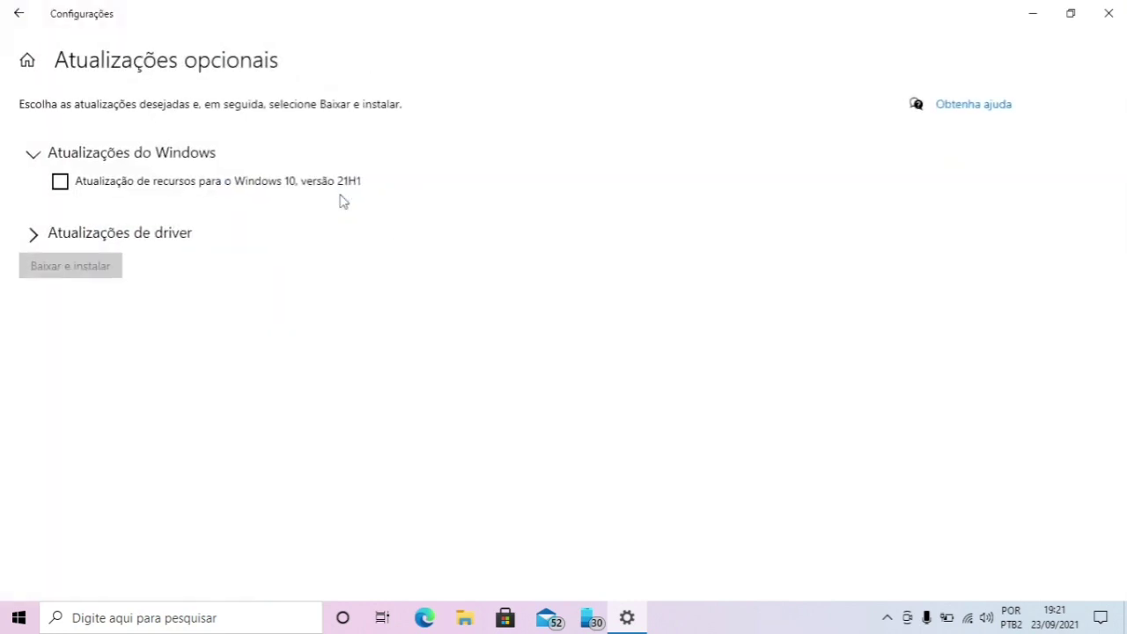
left_click(34, 236)
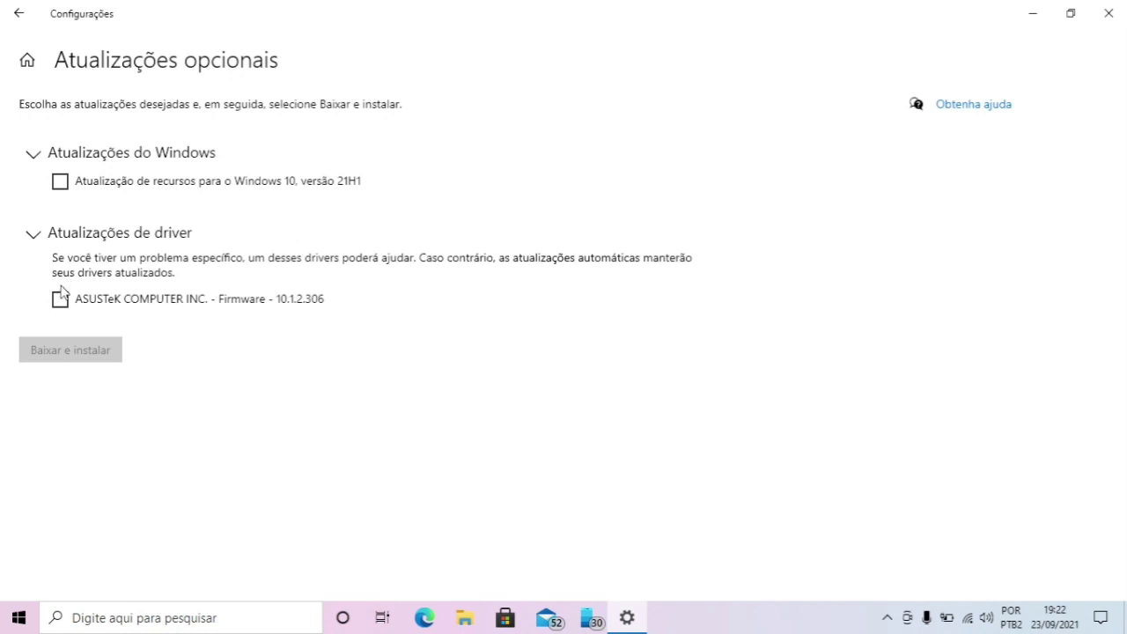
left_click(59, 302)
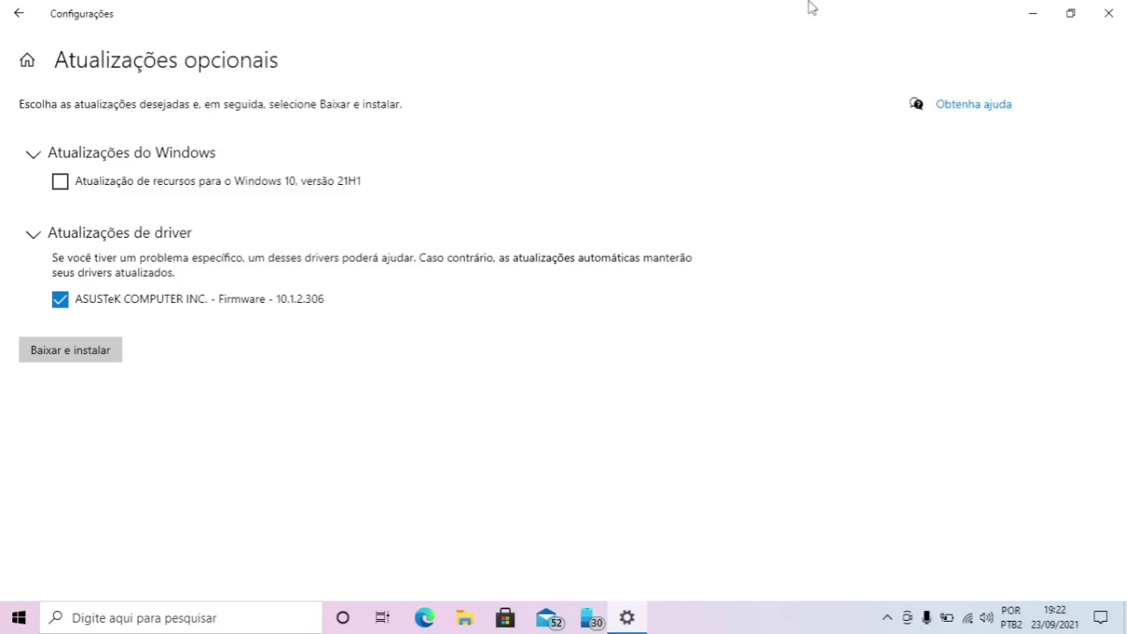
left_click(1108, 13)
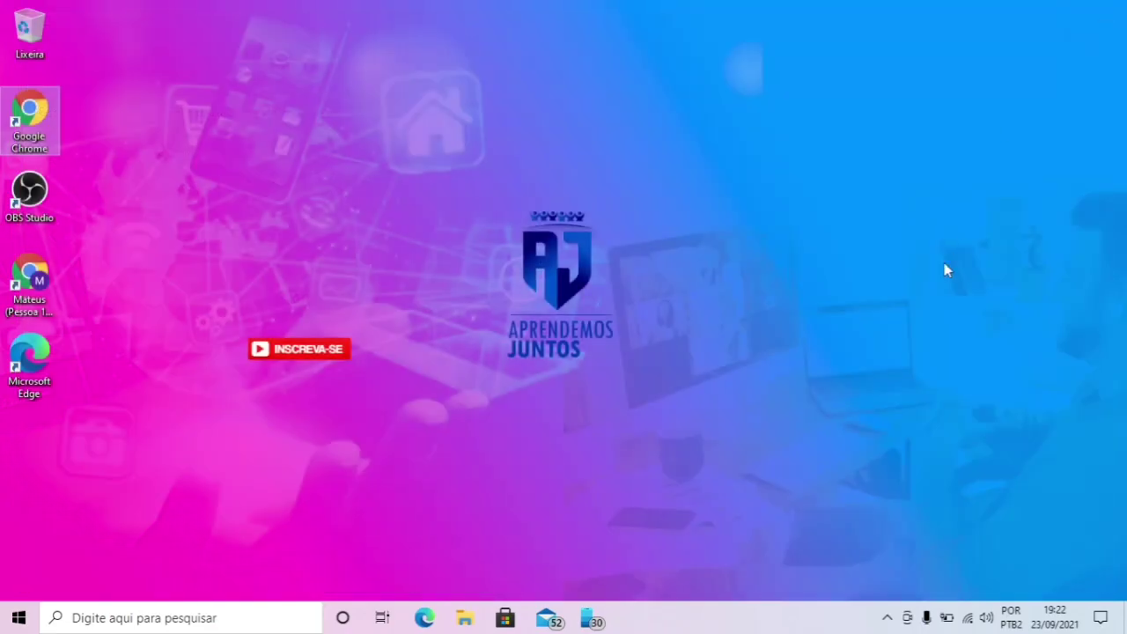
- Open the connected Wi-Fi network's properties from the network status settings and go to its IP settings
right_click(974, 622)
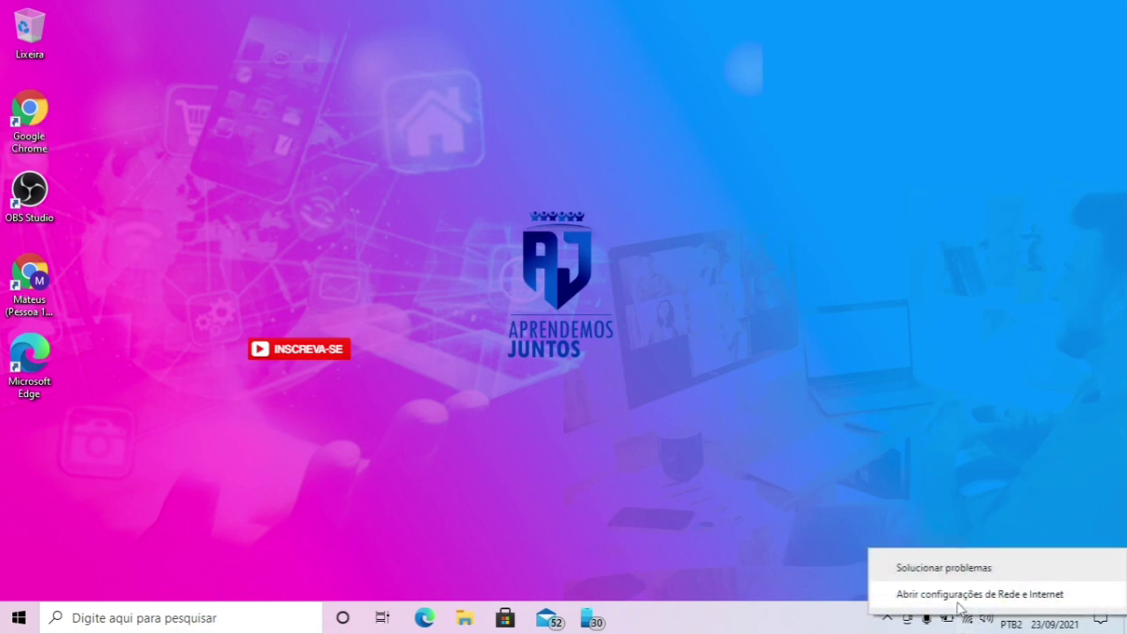
left_click(959, 599)
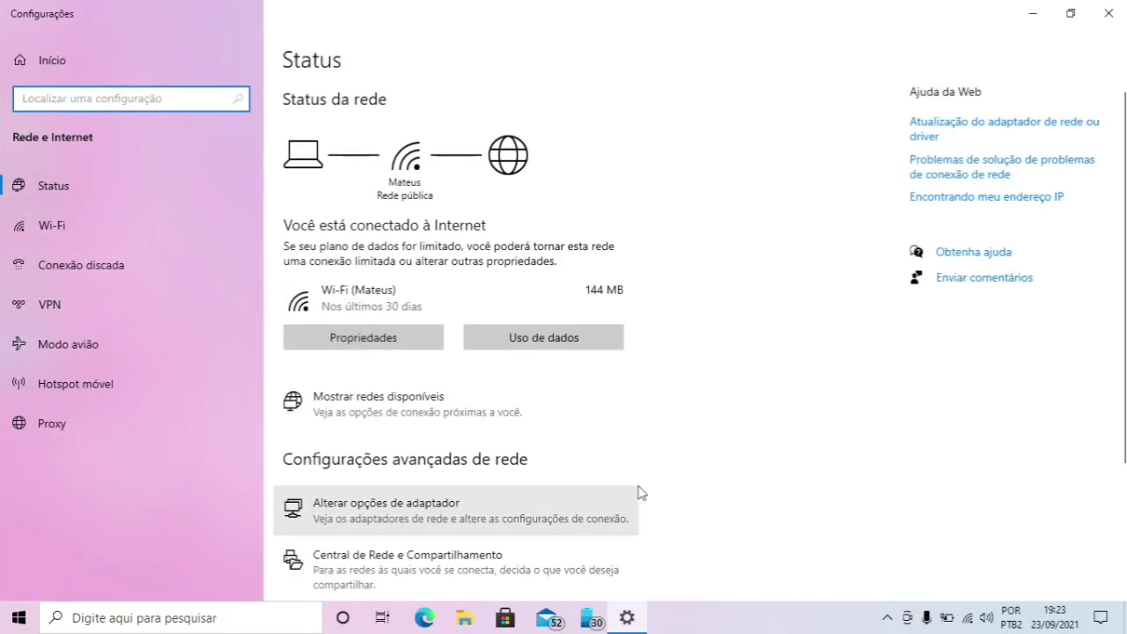
left_click(369, 350)
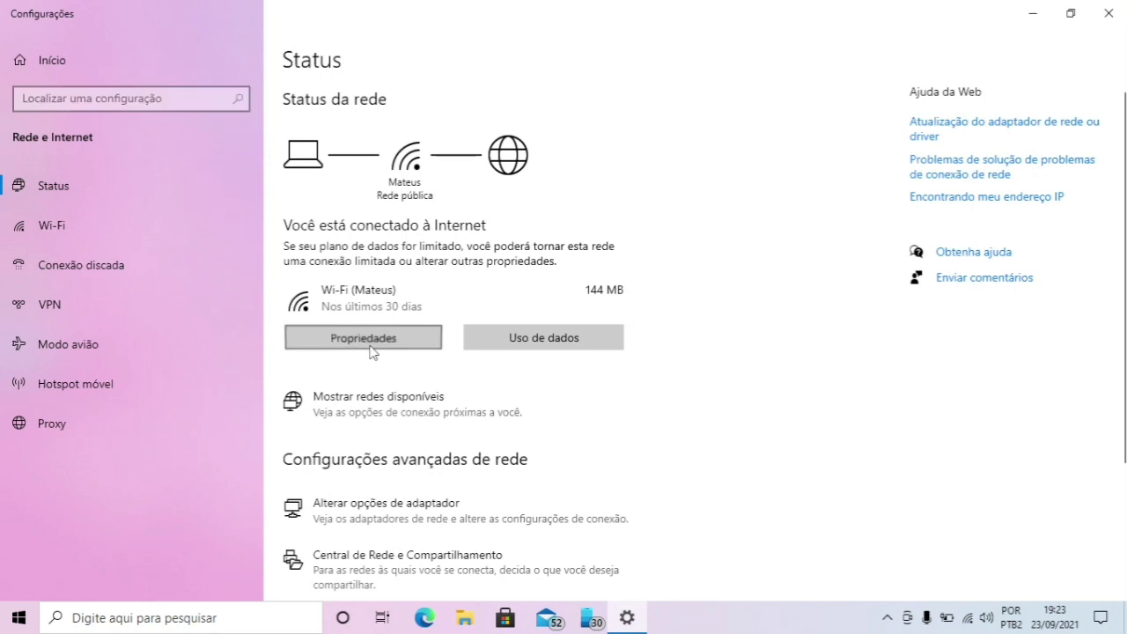
left_click(369, 349)
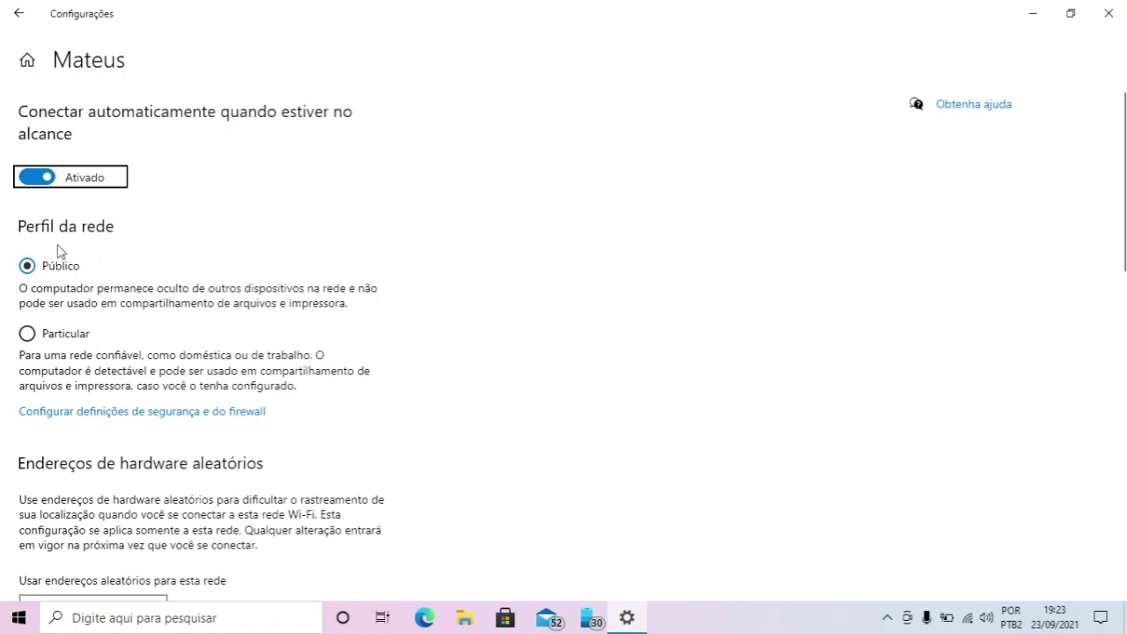
left_click_drag(1112, 191, 1118, 354)
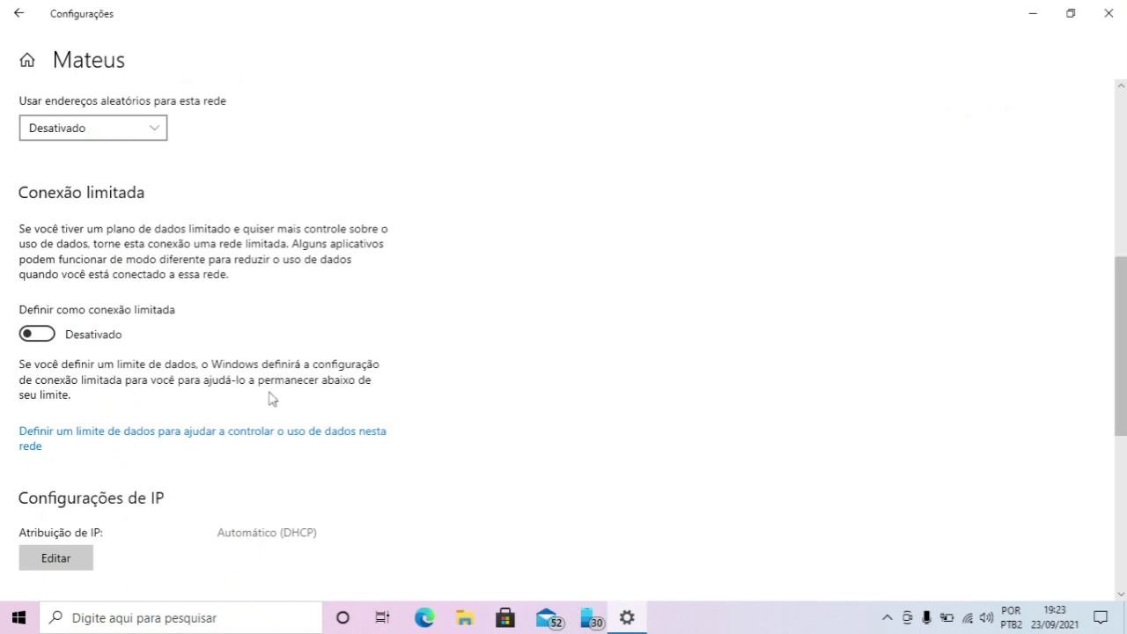